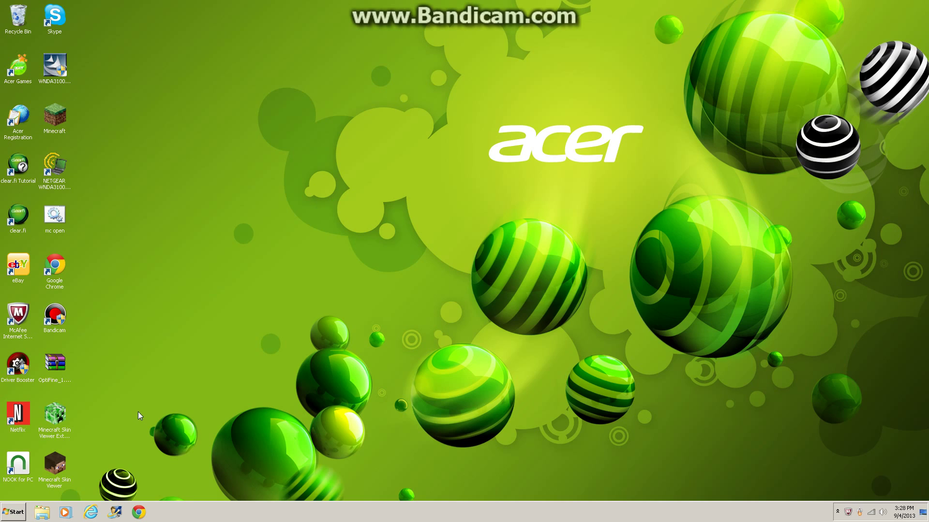
# Launch Driver Booster from its desktop shortcut and dismiss the Acer backup reminder.
pyautogui.click(25, 370)
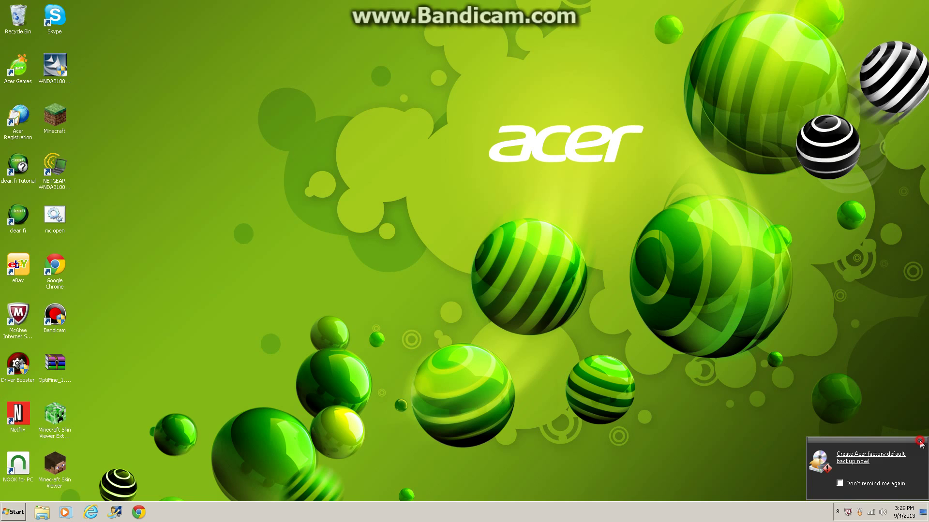
pyautogui.click(920, 441)
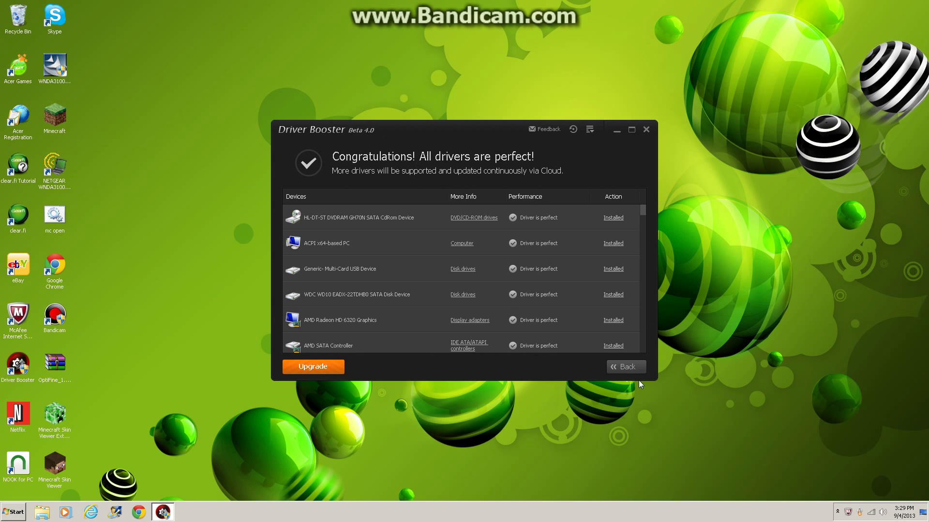
# Go back to Driver Booster's main screen, then start, stop and restart a driver scan.
pyautogui.click(624, 367)
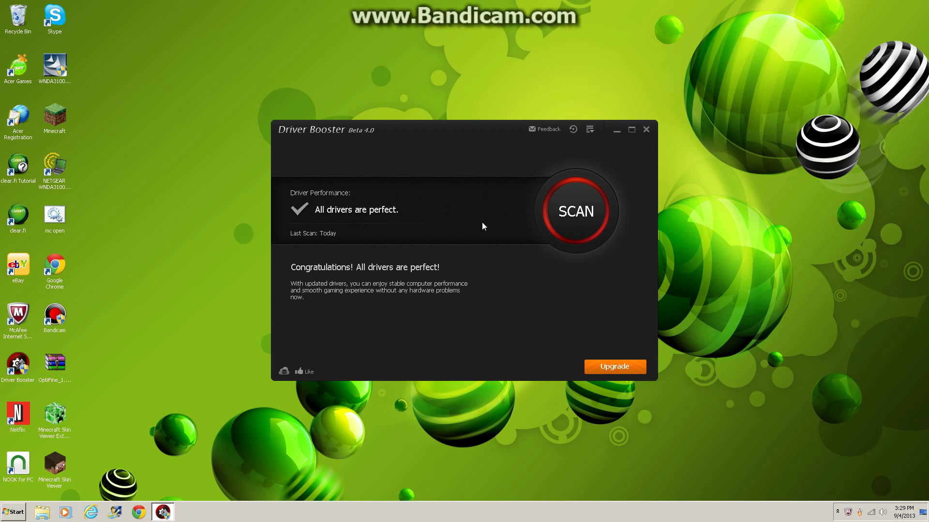
pyautogui.click(547, 227)
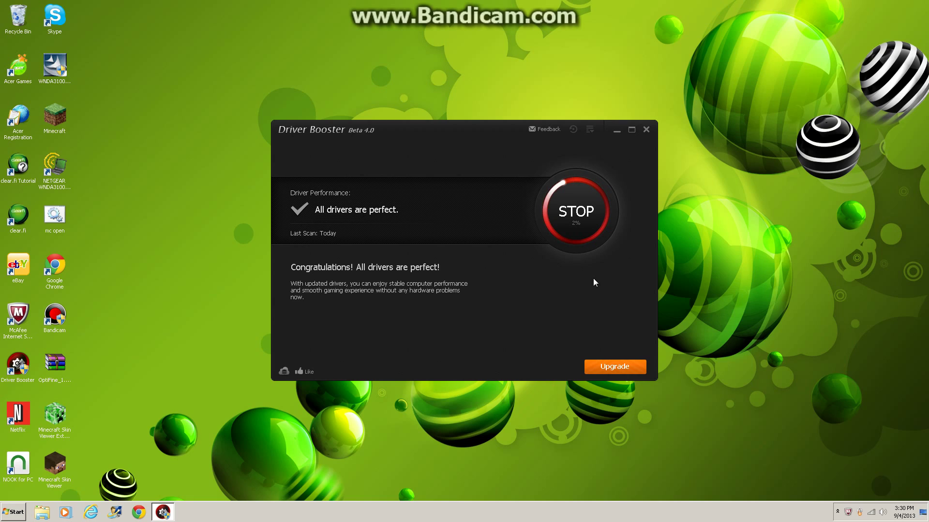
pyautogui.click(575, 213)
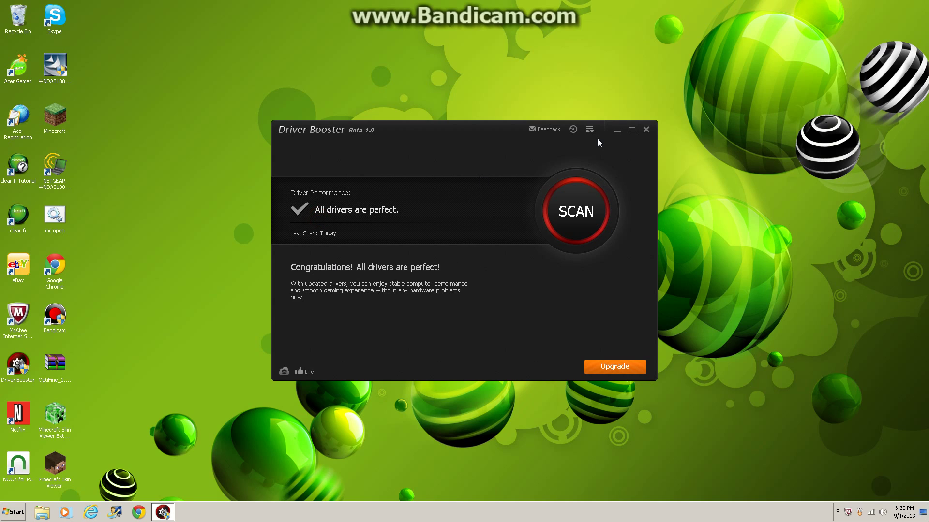
pyautogui.click(571, 196)
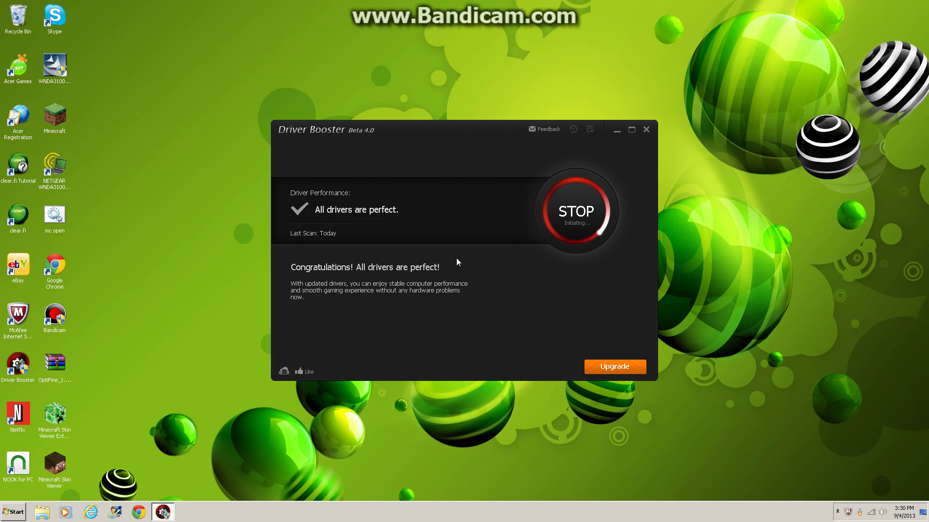
pyautogui.click(583, 215)
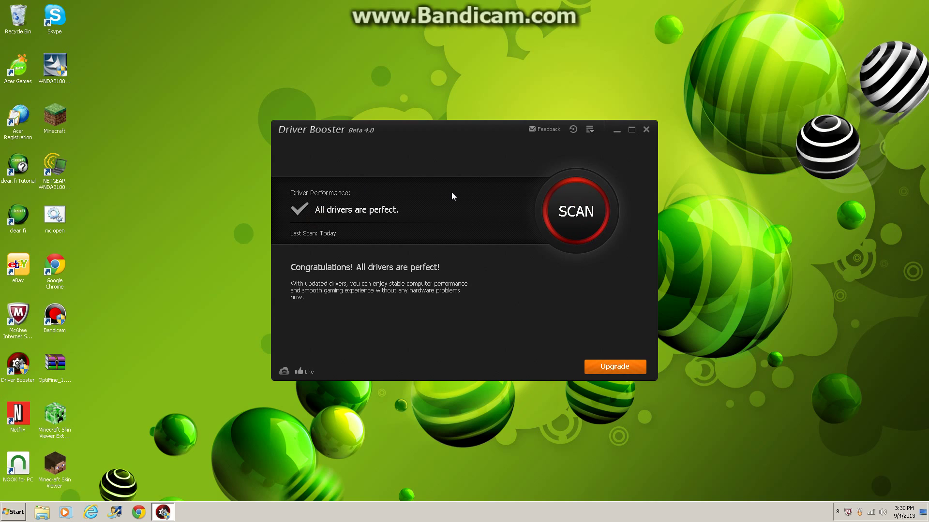
# Start the driver scan once more, then close Driver Booster.
pyautogui.click(577, 212)
pyautogui.click(646, 130)
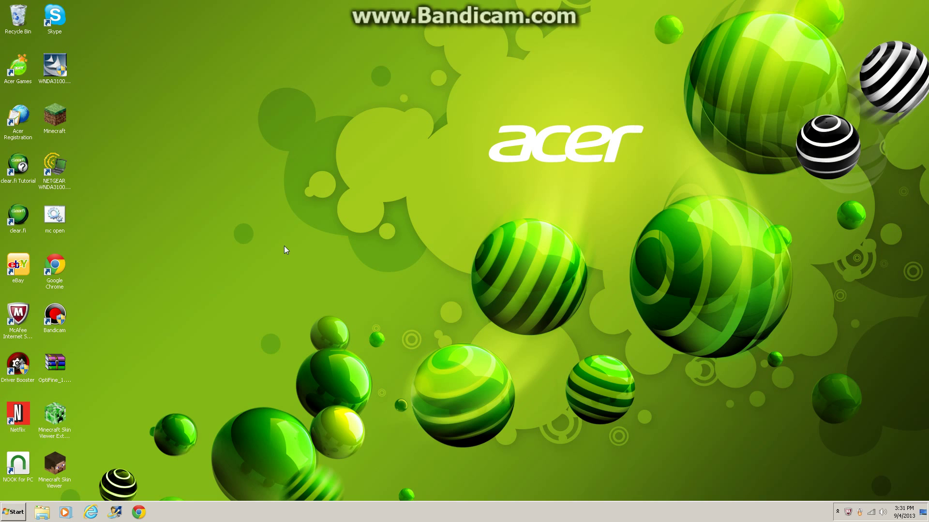
# Go to Control Panel > Appearance and Personalization > Adjust screen resolution.
pyautogui.click(4, 513)
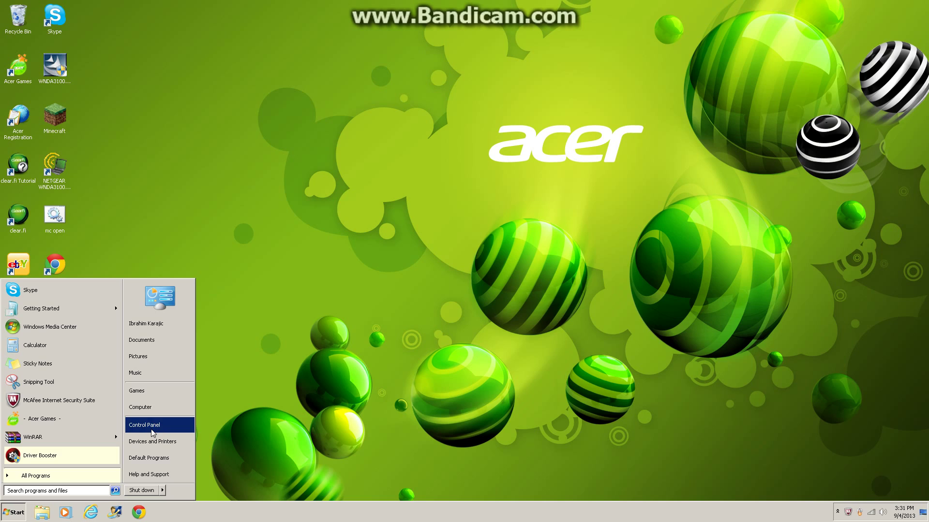
pyautogui.click(209, 371)
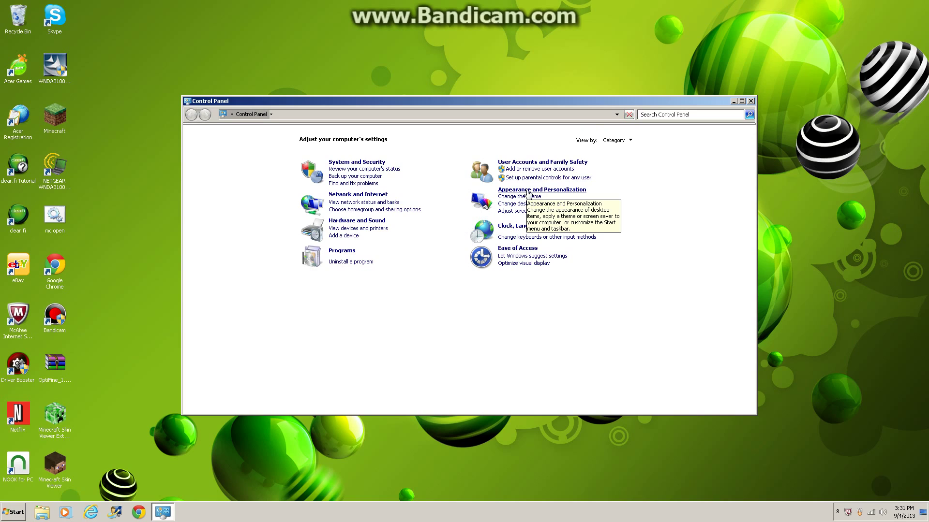
pyautogui.click(506, 191)
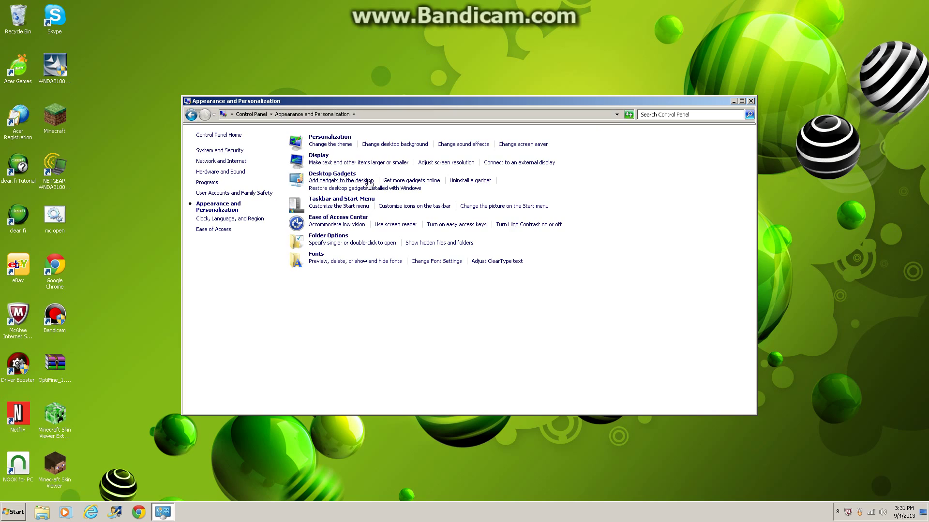
pyautogui.click(444, 164)
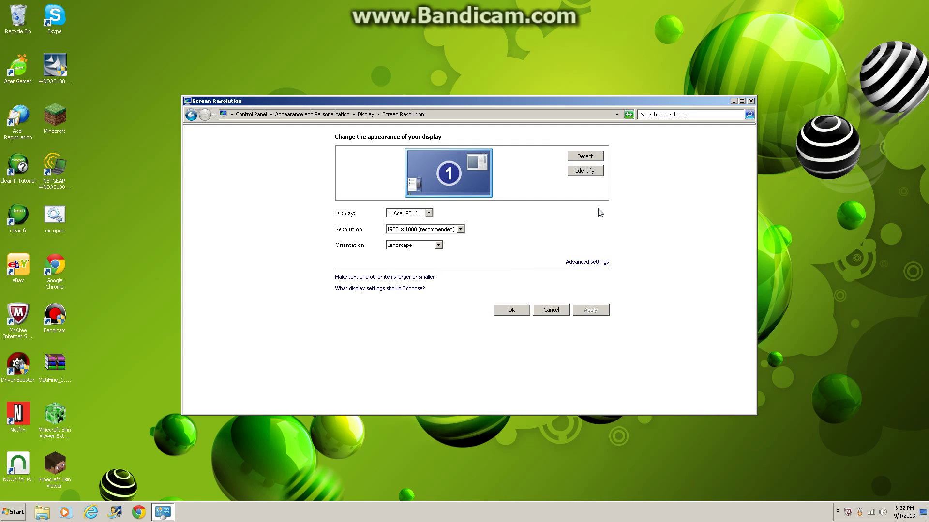
# From the adapter's advanced properties, browse its tabs, launch Catalyst Control Center, and close the dialog.
pyautogui.click(580, 264)
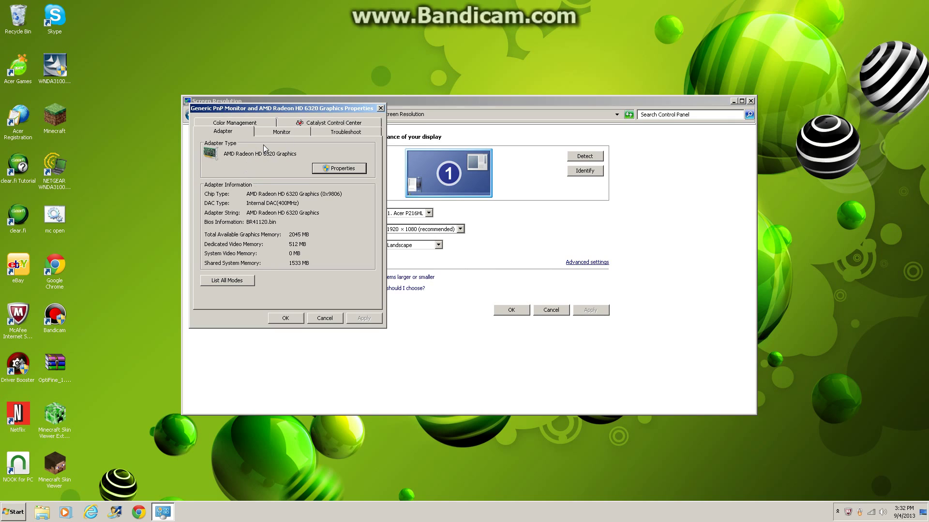
pyautogui.click(299, 125)
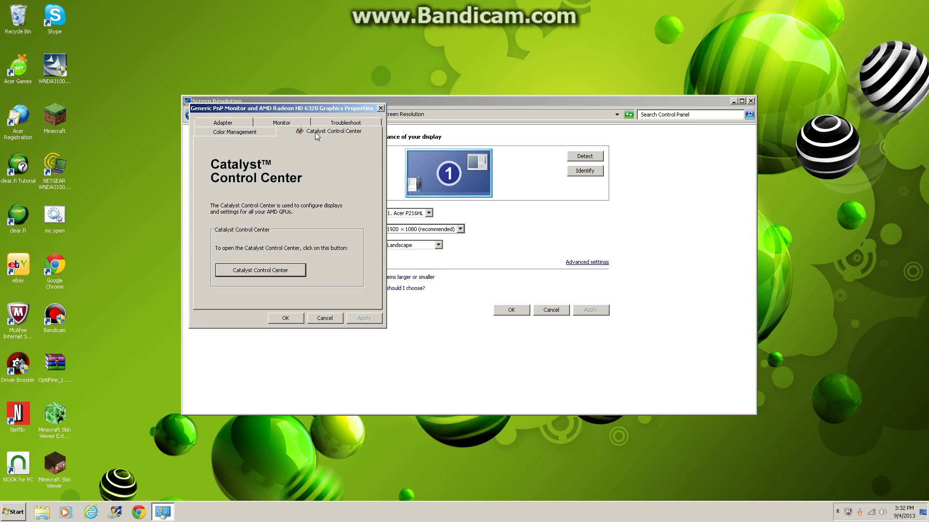
pyautogui.click(241, 135)
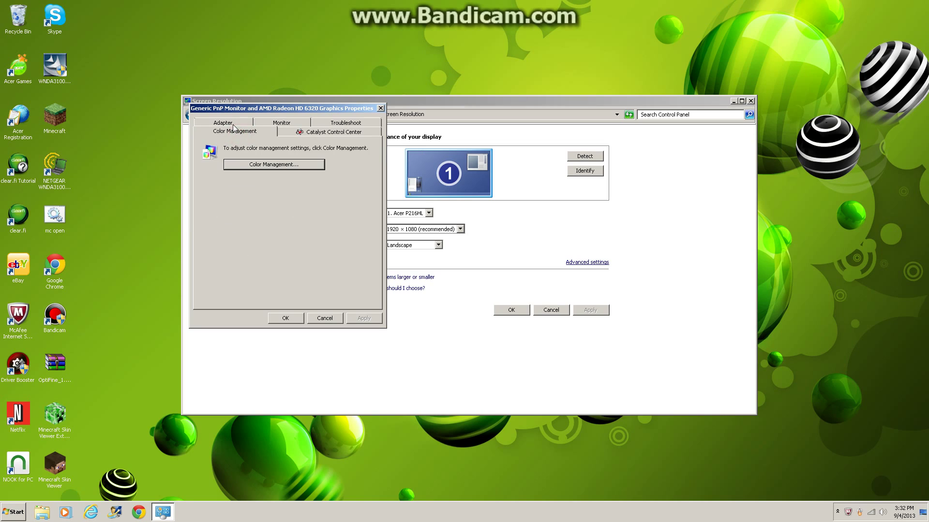
pyautogui.click(233, 125)
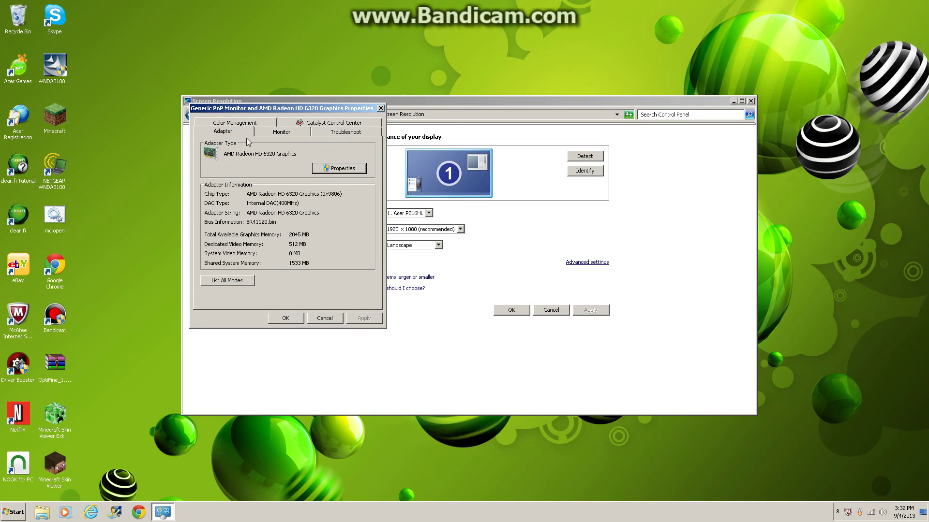
pyautogui.click(353, 135)
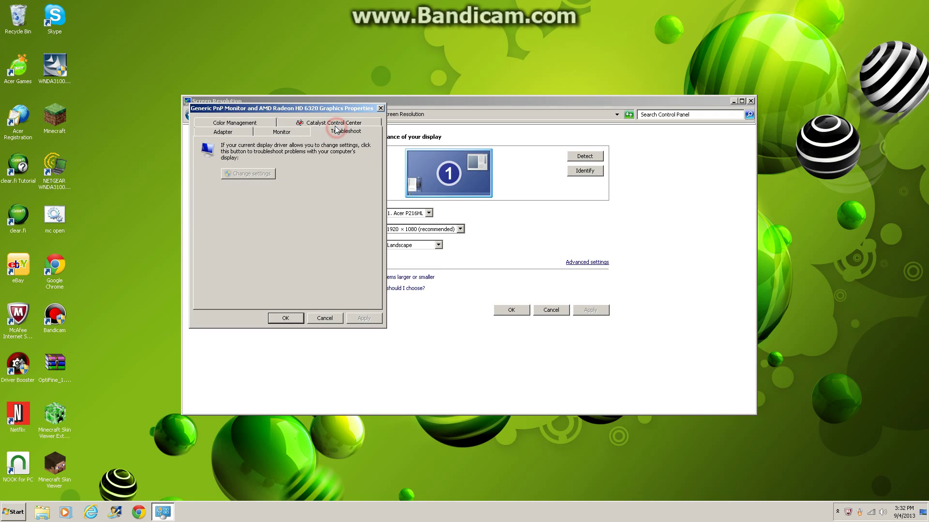
pyautogui.click(345, 124)
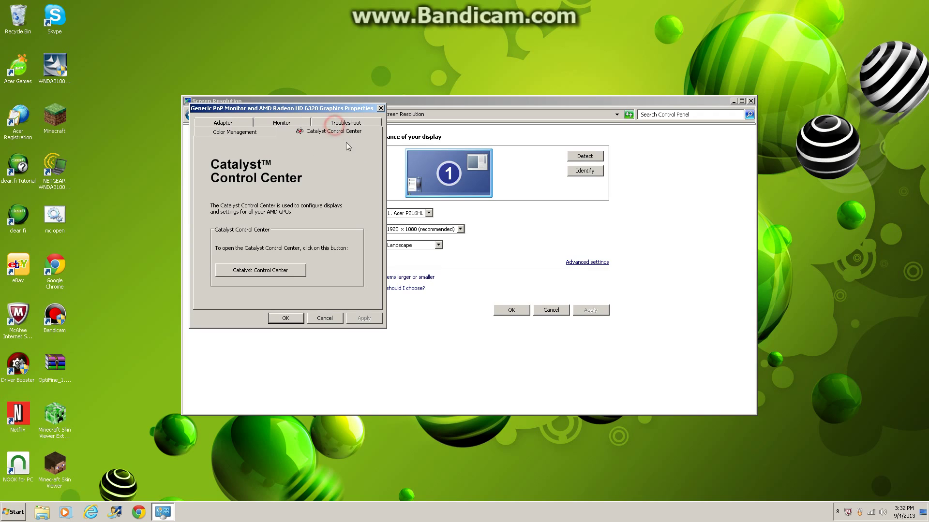
pyautogui.click(269, 273)
pyautogui.click(380, 108)
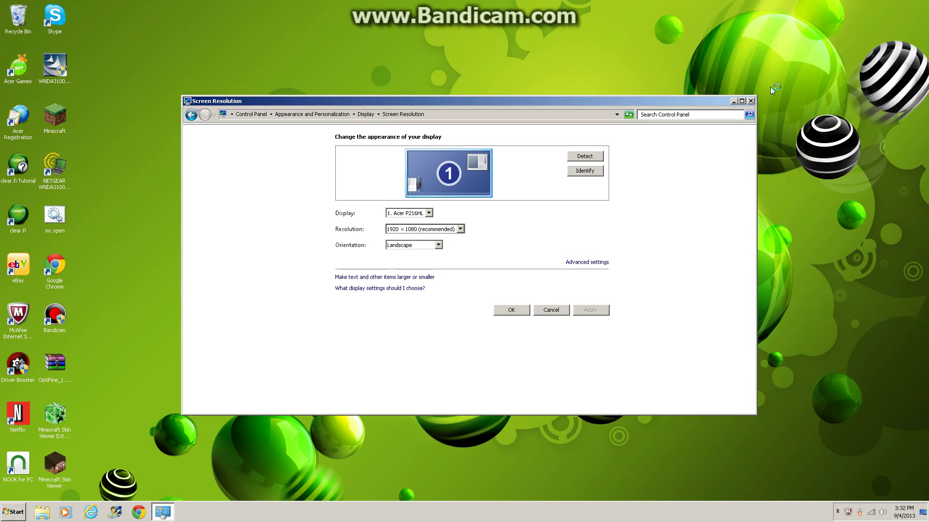
# Close the Screen Resolution window so Catalyst Control Center's Start page remains.
pyautogui.click(750, 102)
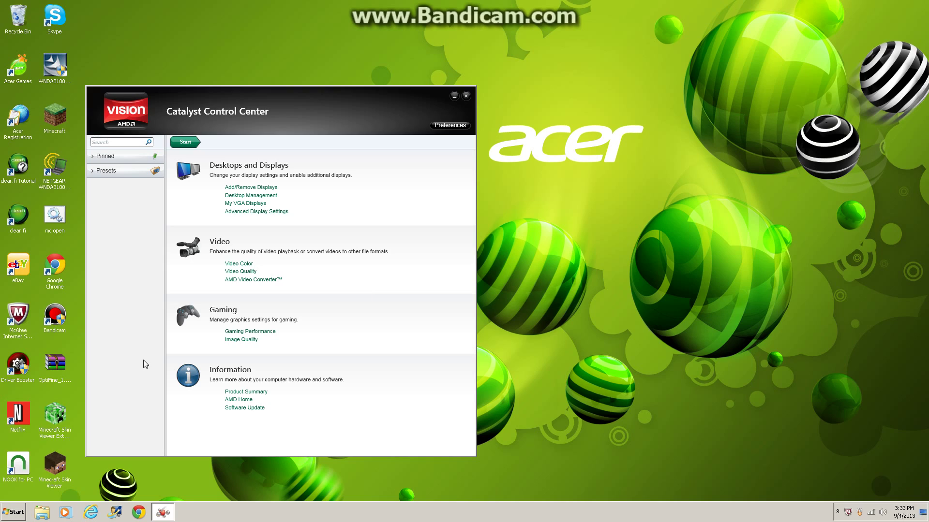
# Open the Standard 3D Settings page under Gaming Performance.
pyautogui.click(236, 332)
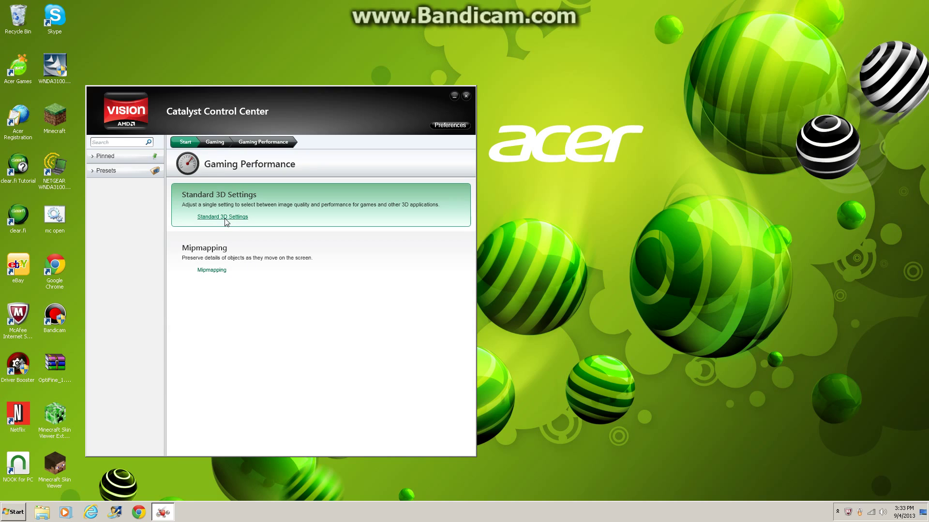
pyautogui.click(225, 217)
pyautogui.click(225, 218)
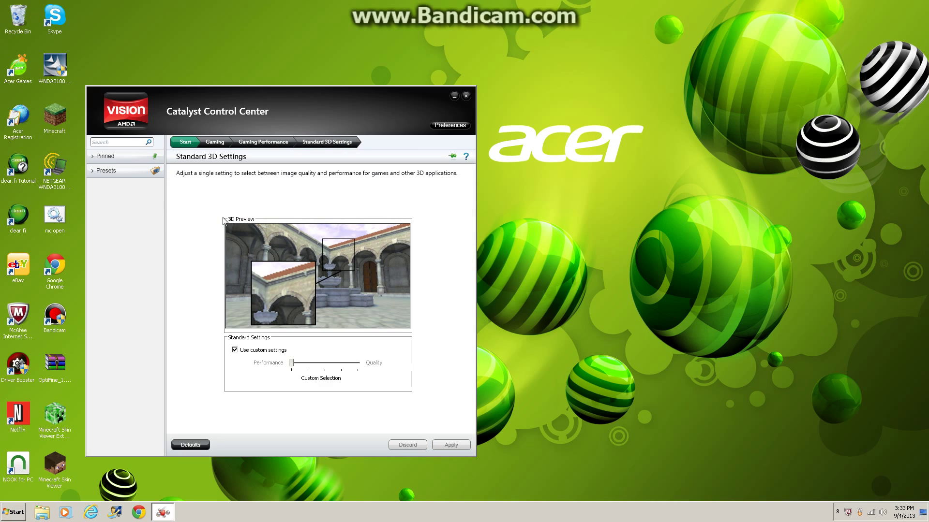
pyautogui.click(294, 361)
# Apply Optimal Performance with custom settings off, then re-enable Use custom settings and apply.
pyautogui.click(234, 350)
pyautogui.moveTo(292, 362); pyautogui.dragTo(319, 369)
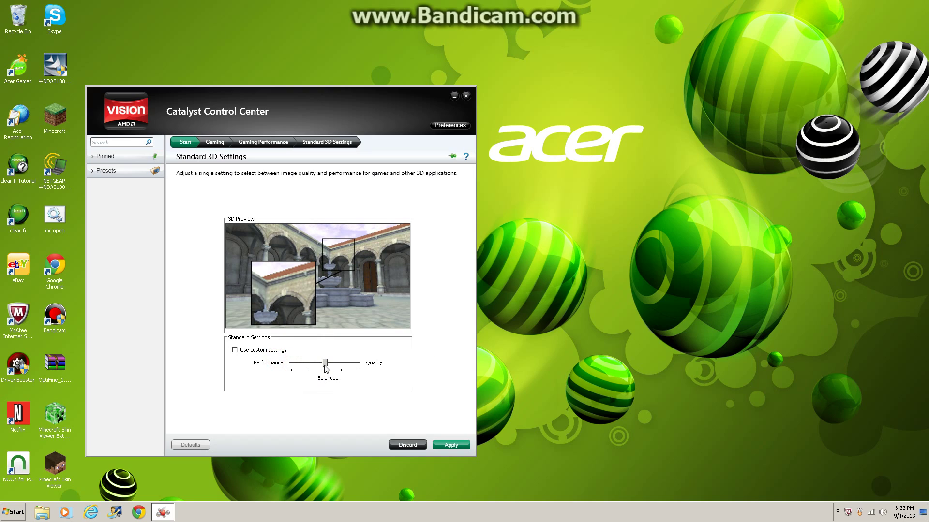
pyautogui.click(325, 363)
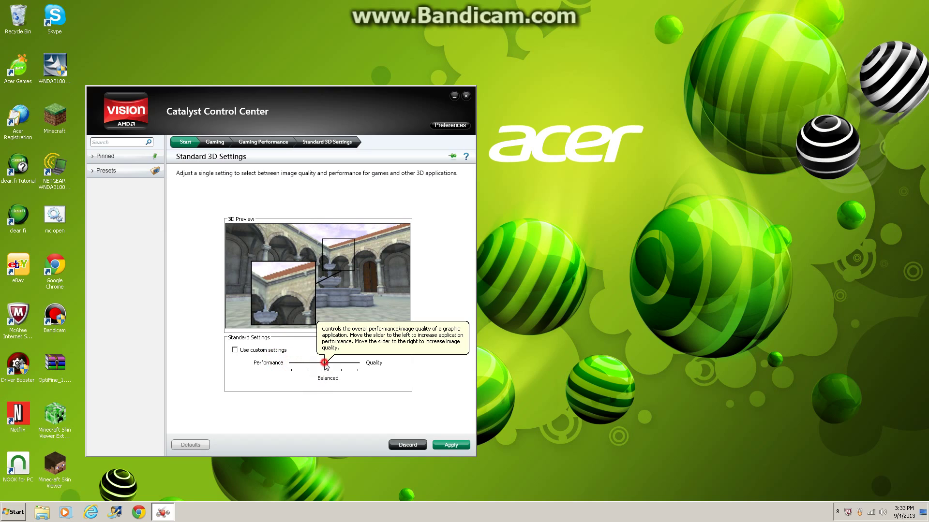
pyautogui.click(357, 364)
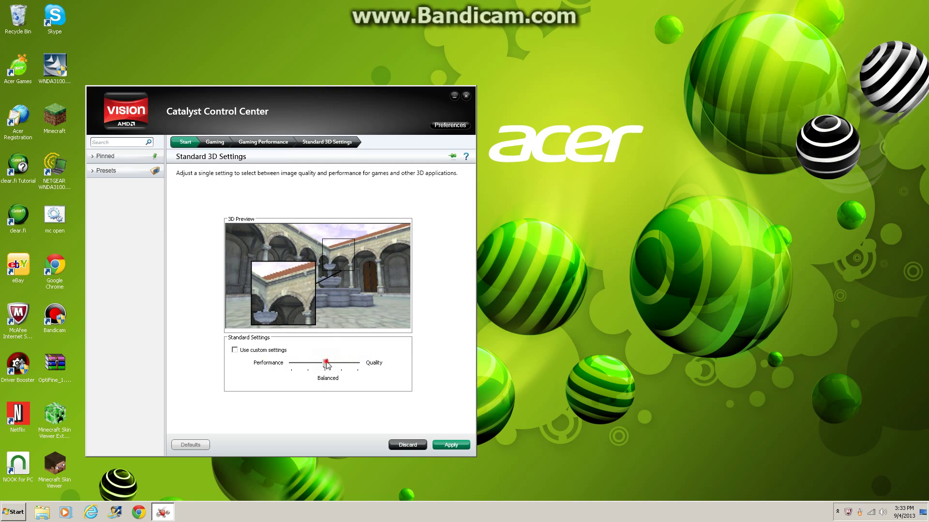
pyautogui.moveTo(329, 363); pyautogui.dragTo(304, 368)
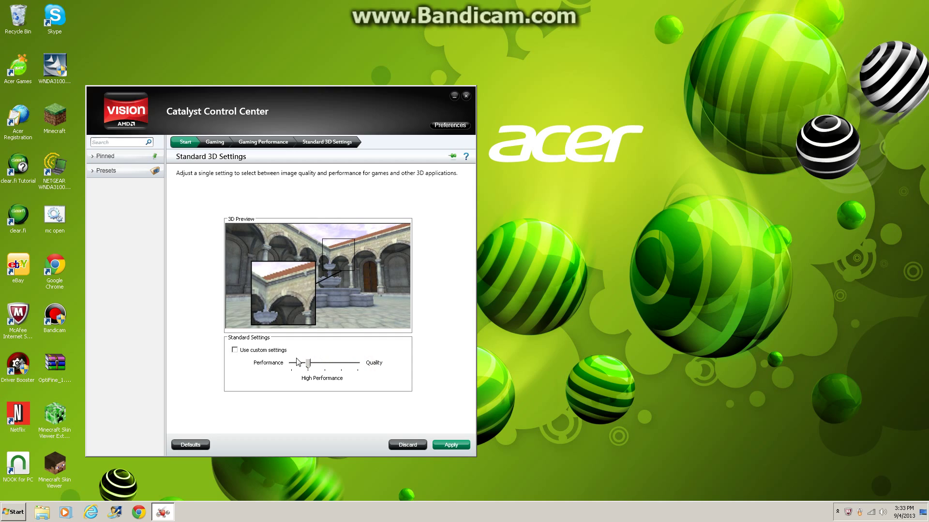
pyautogui.moveTo(308, 364); pyautogui.dragTo(291, 371)
pyautogui.click(445, 449)
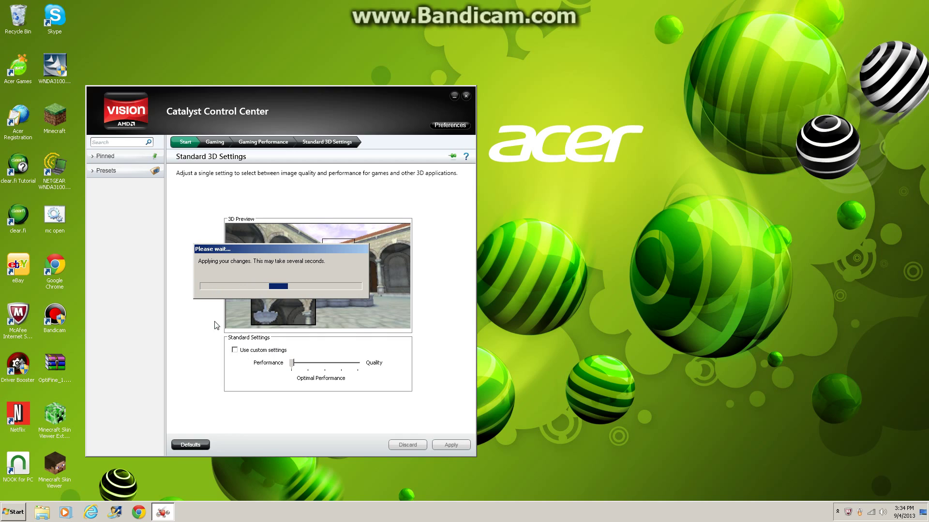
pyautogui.click(255, 350)
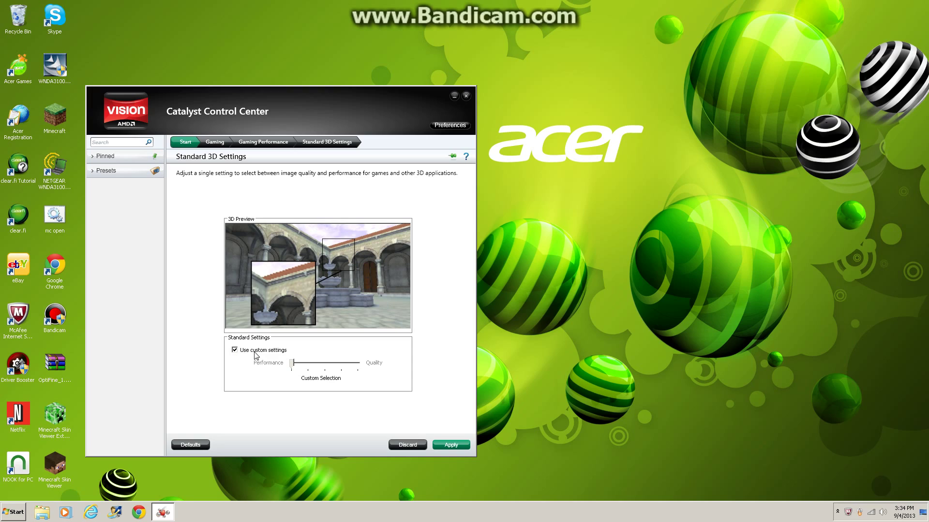
pyautogui.click(449, 446)
# Apply the custom Standard 3D settings again.
pyautogui.click(456, 450)
# From the Gaming page, set Mipmap Detail Level to High Performance, apply, and close Catalyst.
pyautogui.click(215, 141)
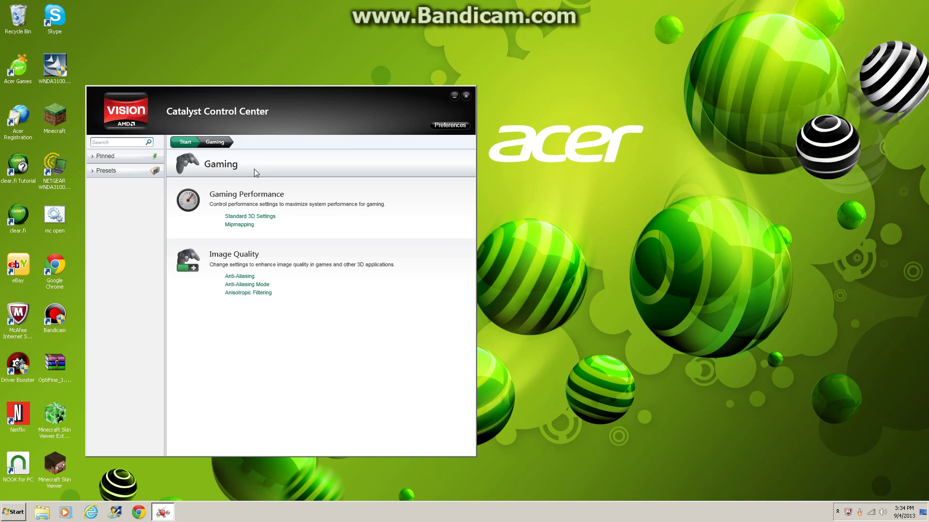
pyautogui.click(246, 225)
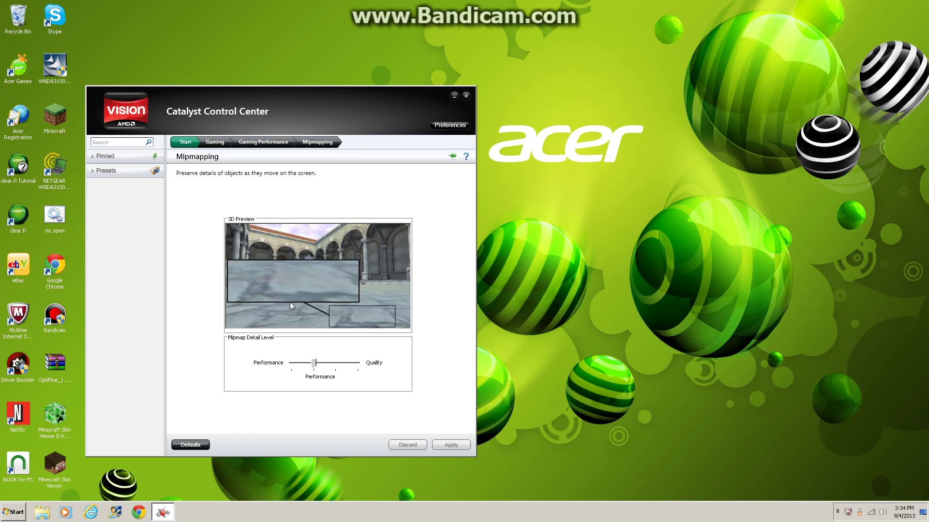
pyautogui.moveTo(314, 363); pyautogui.dragTo(264, 369)
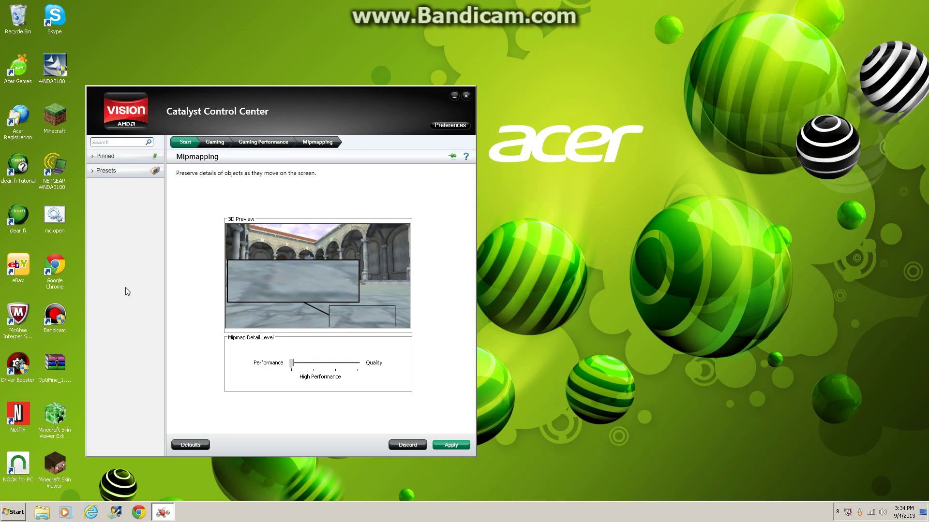
pyautogui.click(461, 452)
pyautogui.click(445, 448)
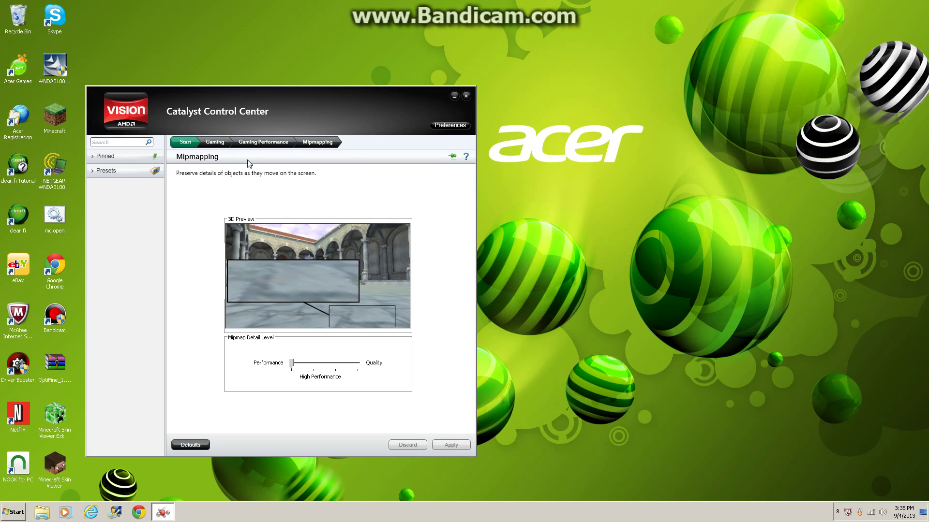
pyautogui.click(465, 96)
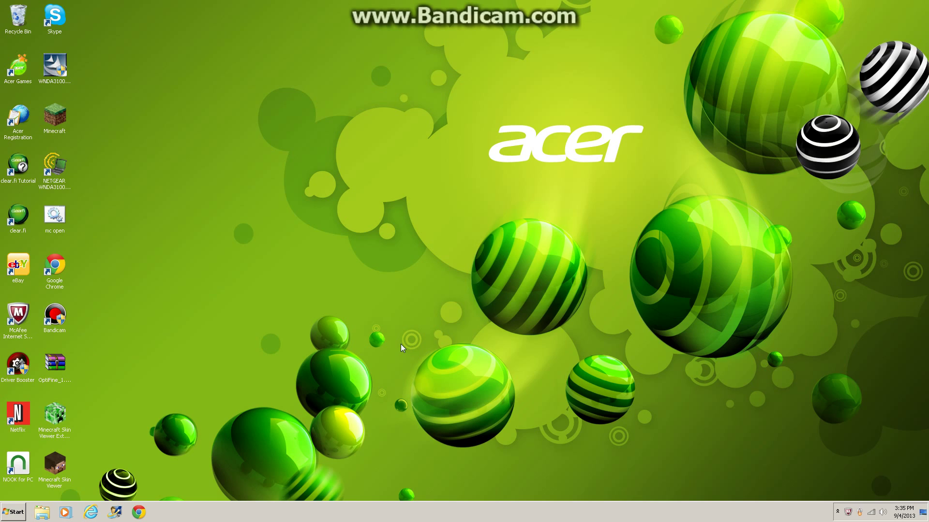
# Start Task Manager from the taskbar's context menu and look at the Applications tab.
pyautogui.click(216, 220)
pyautogui.rightClick(410, 509)
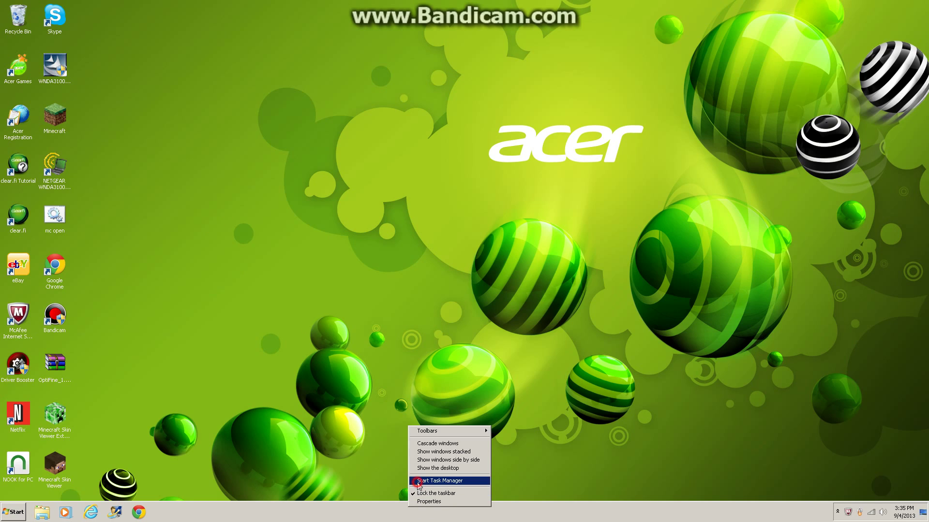
pyautogui.click(417, 483)
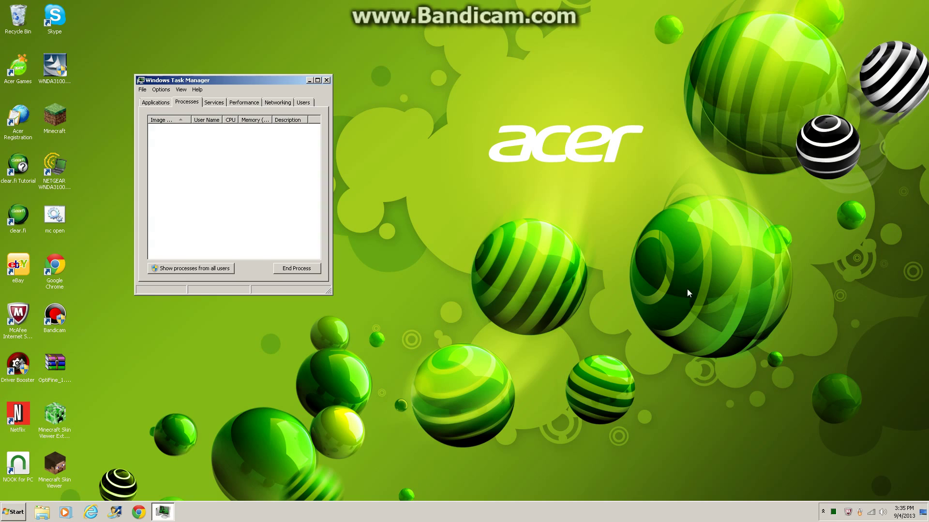
pyautogui.click(155, 103)
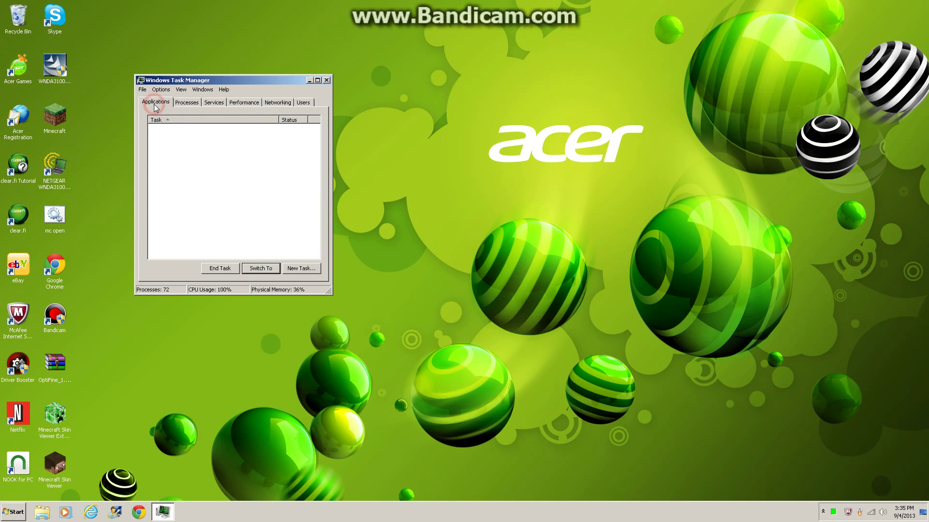
pyautogui.click(181, 129)
pyautogui.click(162, 129)
# Show the Processes tab and check csrss.exe's Set Priority options without changing anything.
pyautogui.click(182, 104)
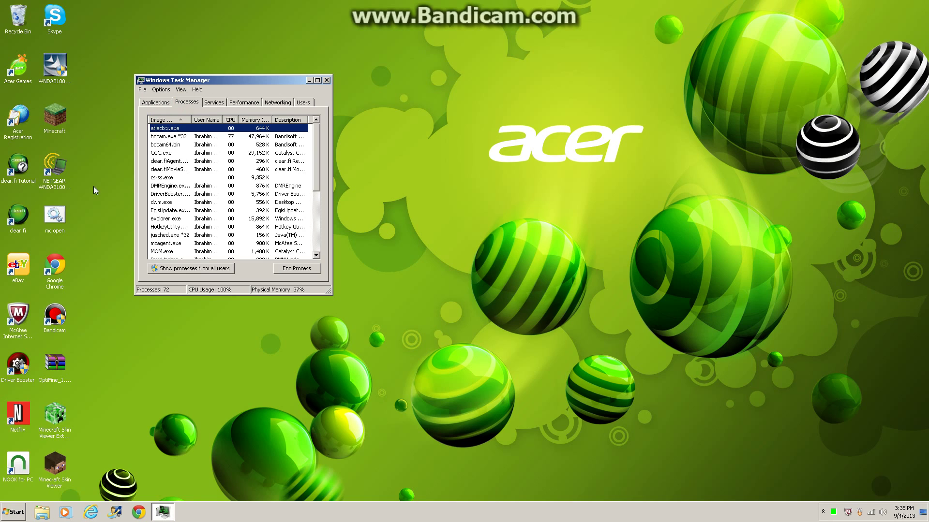
pyautogui.rightClick(162, 178)
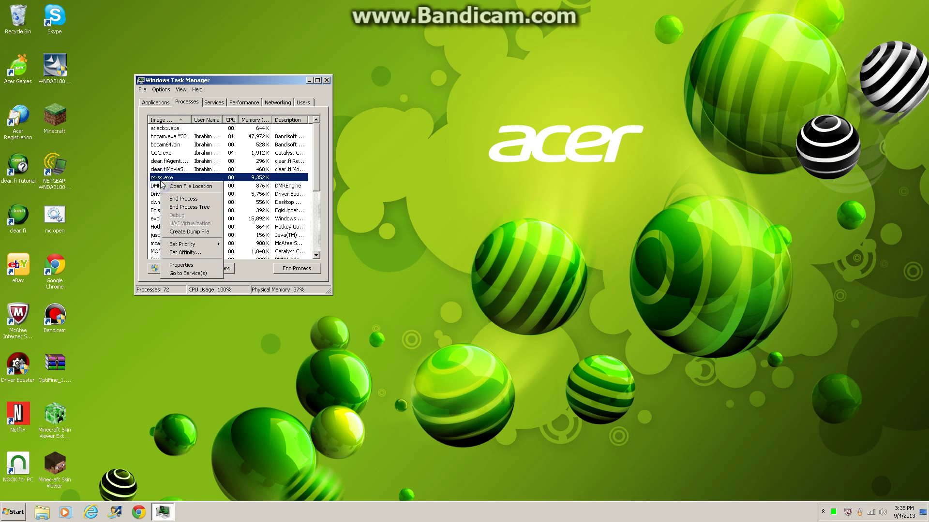
pyautogui.moveTo(205, 245)
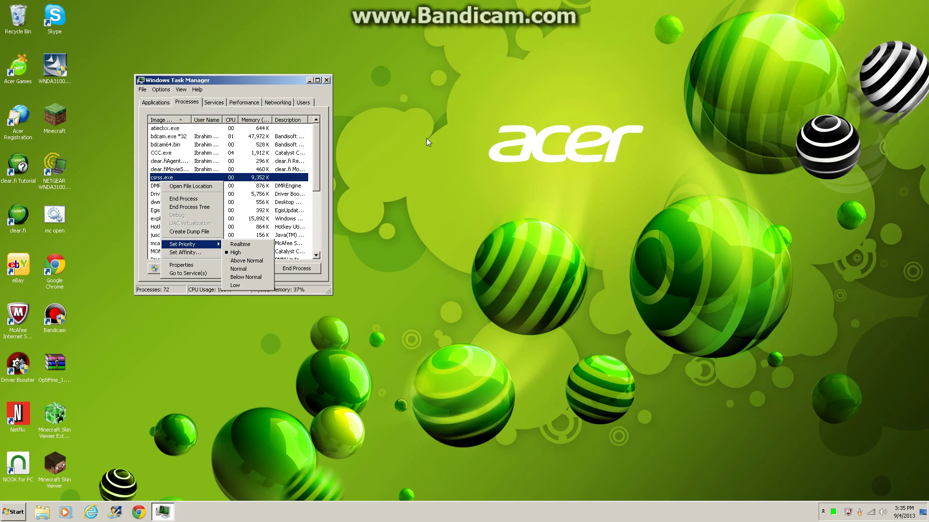
pyautogui.click(424, 177)
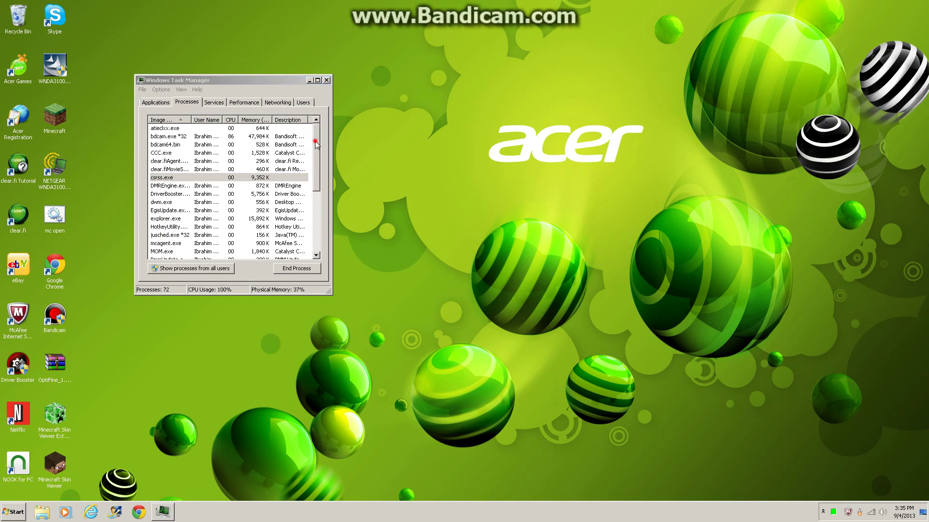
pyautogui.moveTo(314, 142)
pyautogui.mouseDown()
pyautogui.moveTo(323, 233)
pyautogui.moveTo(320, 129)
pyautogui.mouseUp()
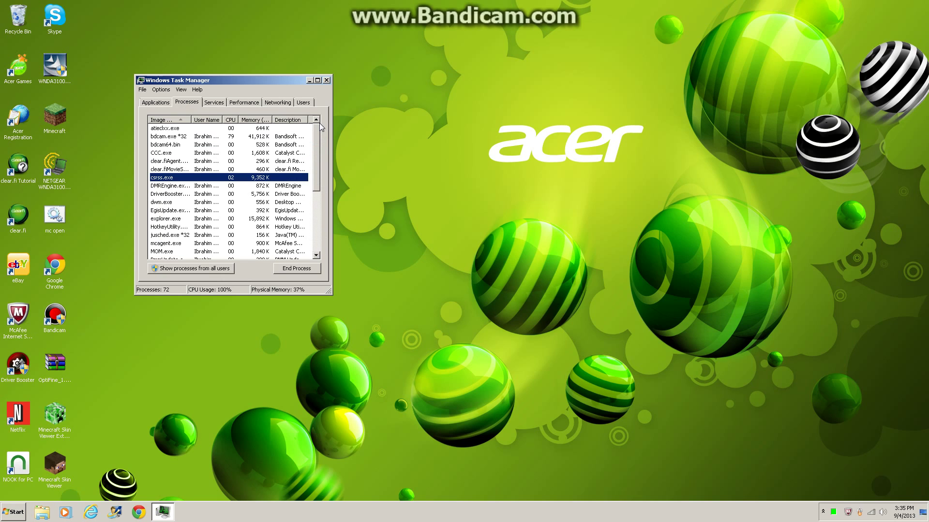